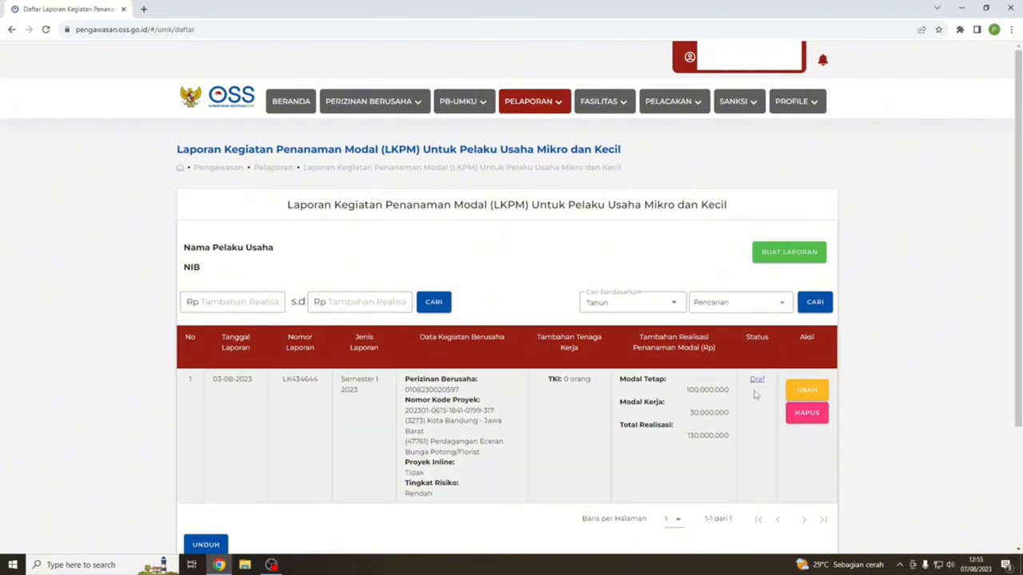
- Start a new Semester I 2023 LKPM report and tick its business activity row
left_click(789, 252)
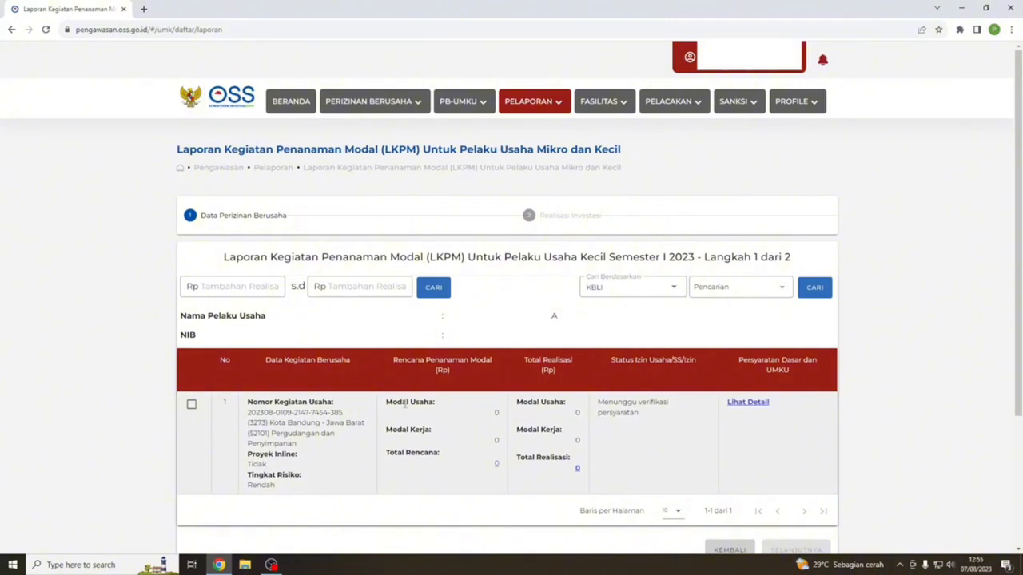
left_click(192, 405)
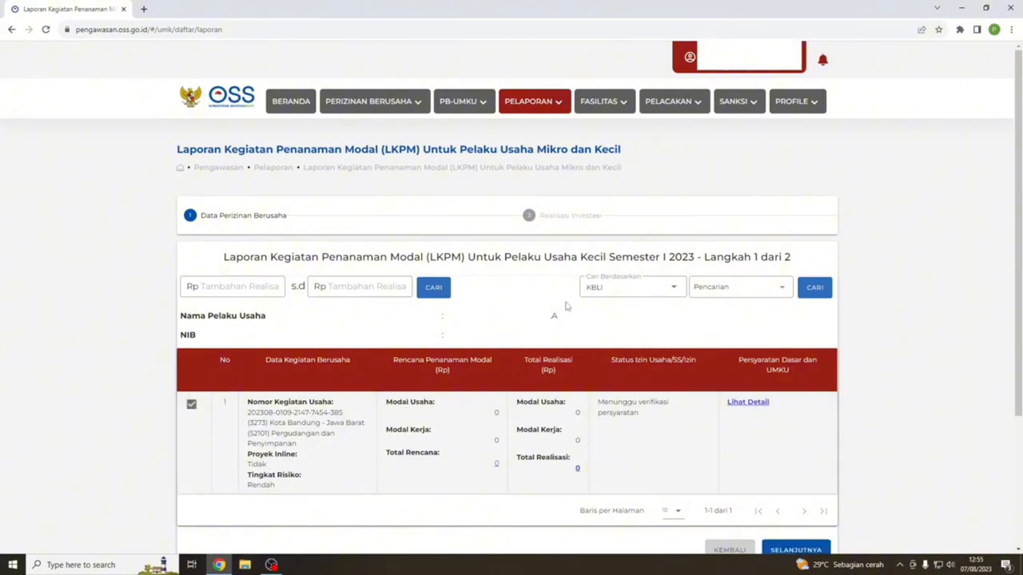
left_click_drag(224, 256, 697, 257)
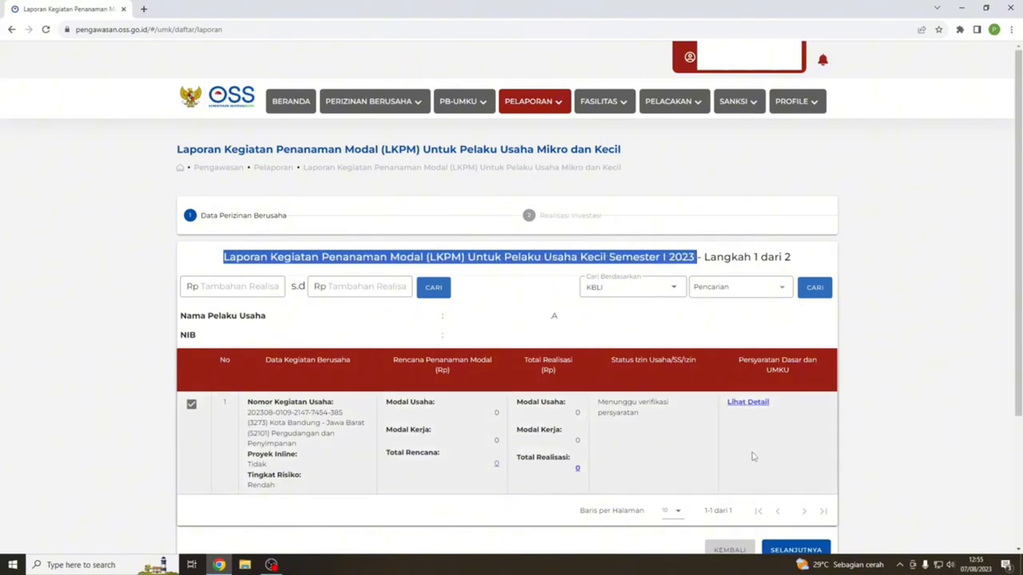
scroll(767, 480, "down", 2)
- Advance to step 2, Realisasi Investasi, and acknowledge the one-main-activity notice
left_click(806, 446)
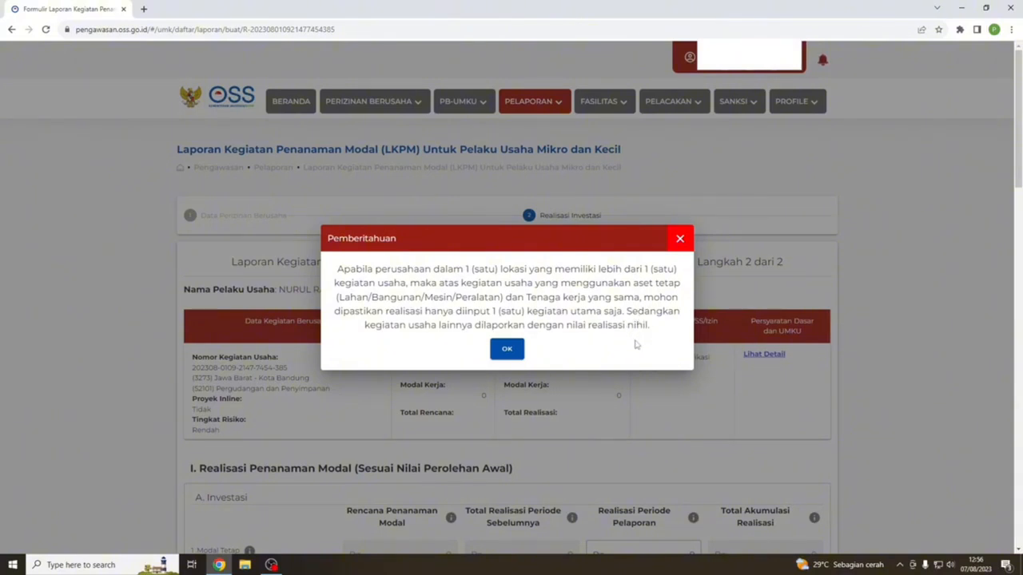
left_click(507, 349)
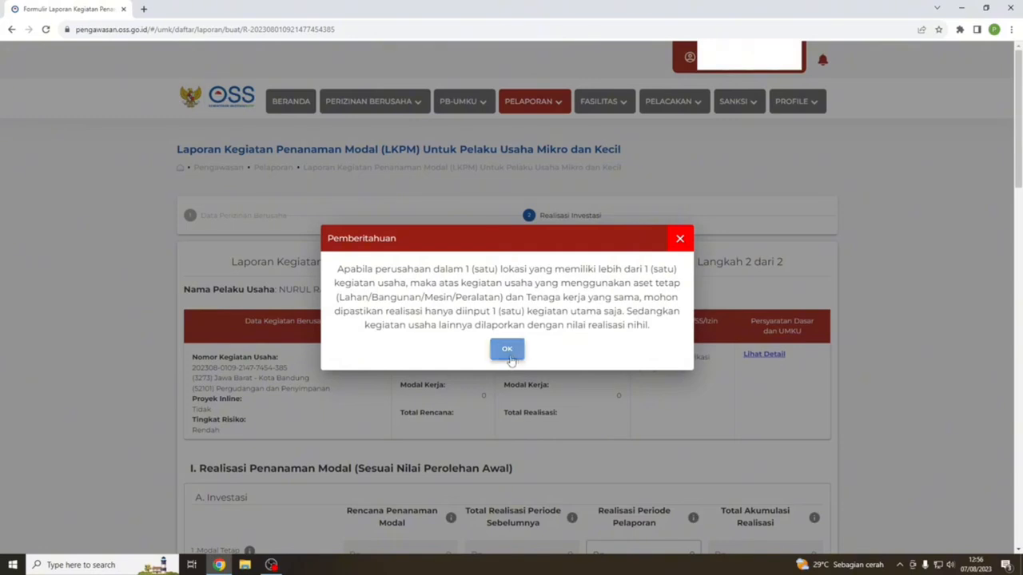
scroll(511, 376, "down", 2)
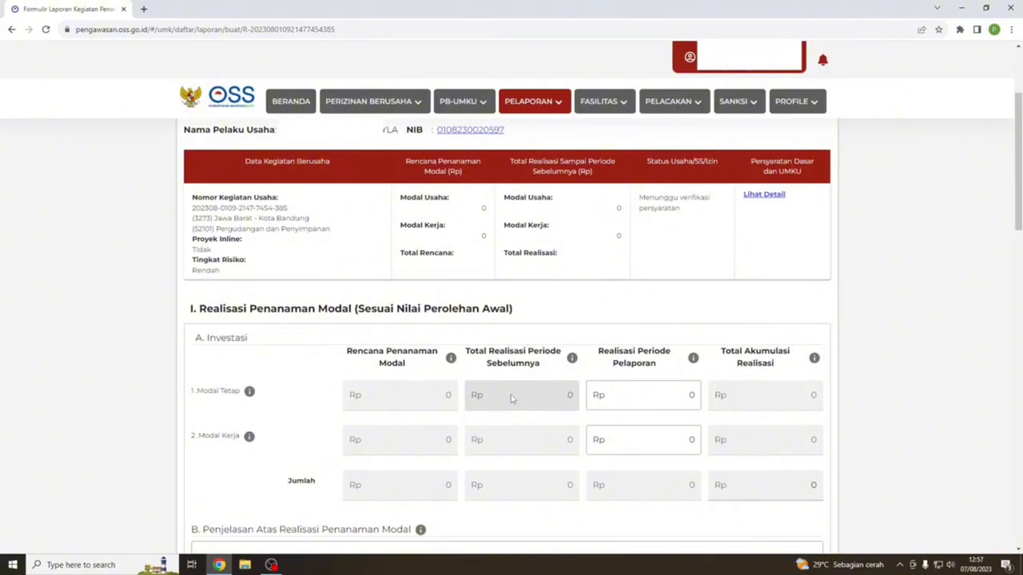
mouse_move(250, 391)
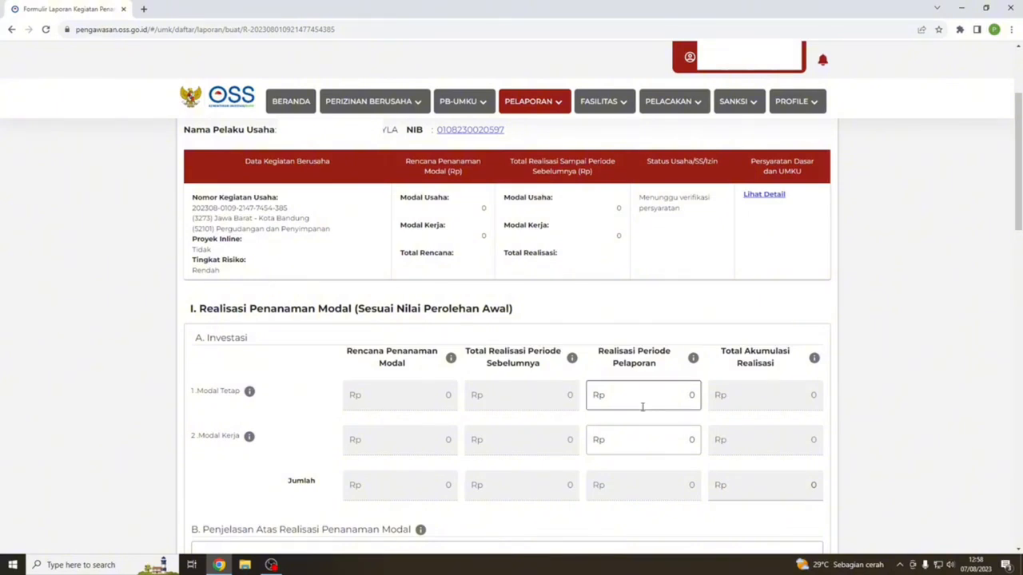
- Enter Rp 100.000.000 as Modal Tetap realisation, accepting the exceeds-plan warning
left_click(686, 395)
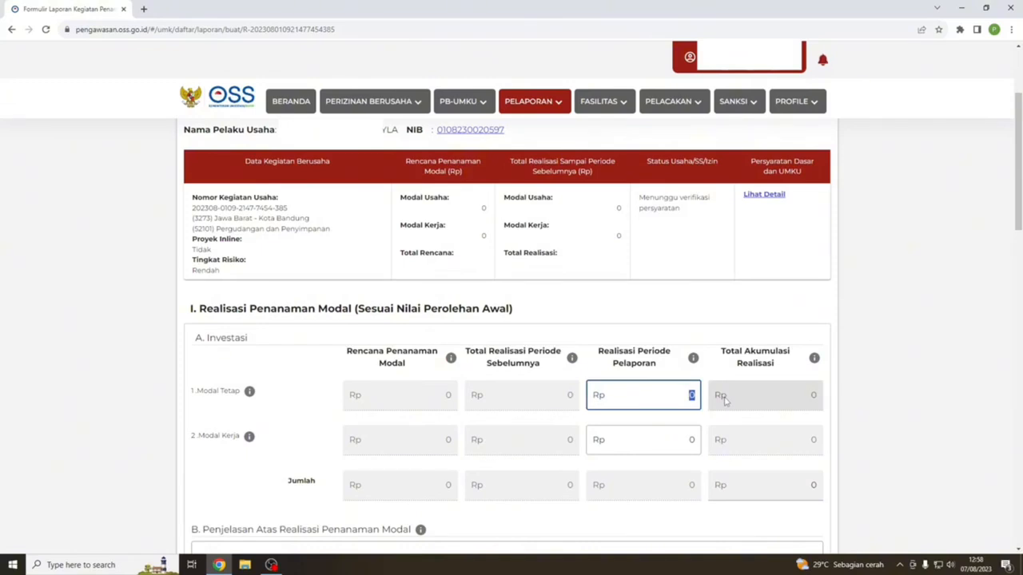
type("10.000.00")
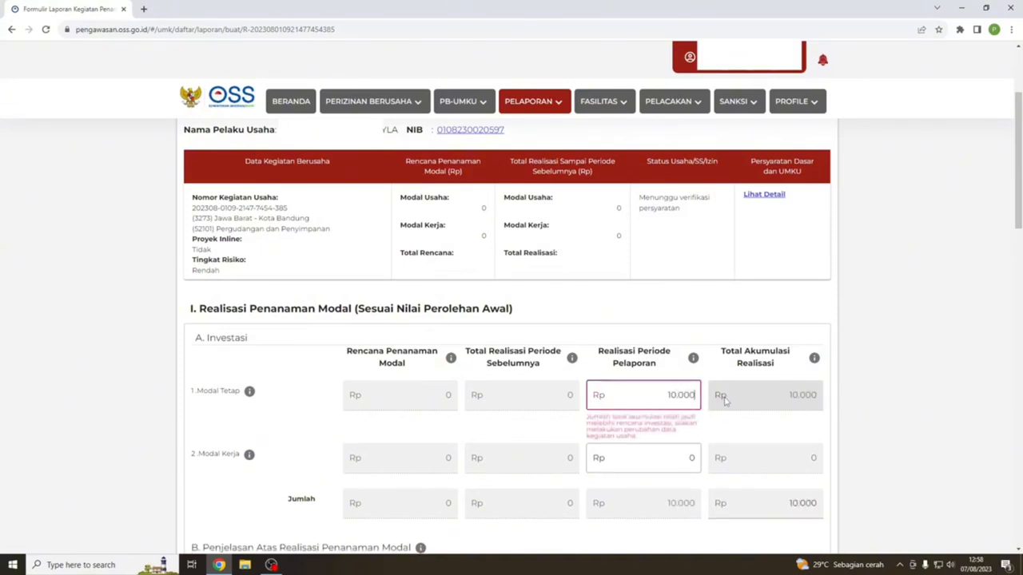
type("0")
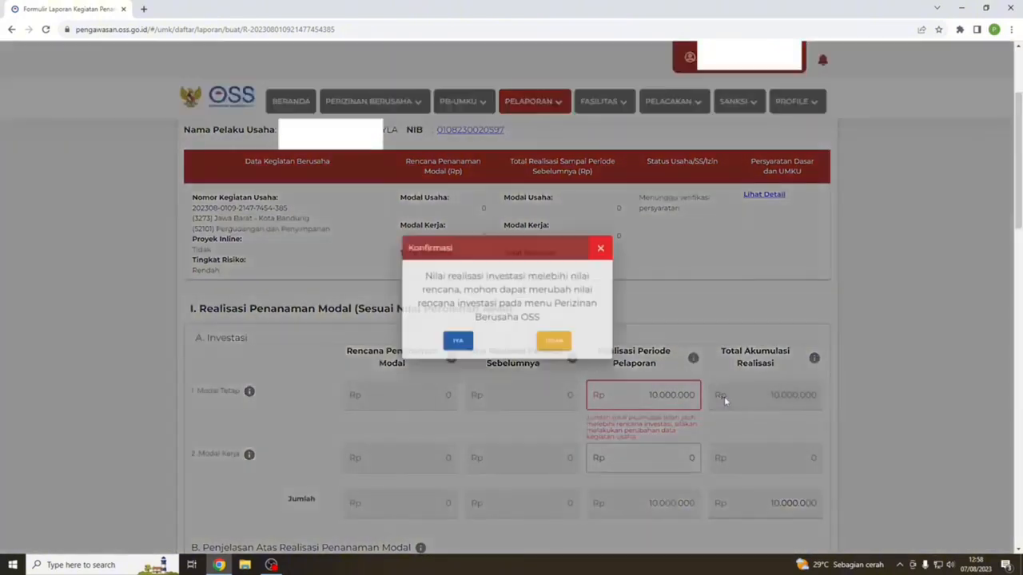
left_click(465, 350)
left_click(673, 405)
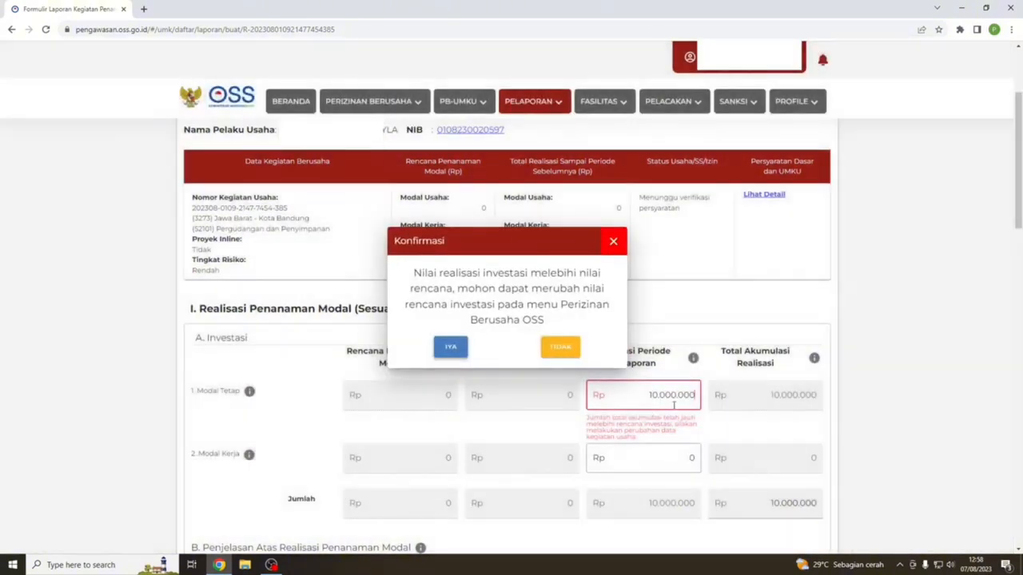
left_click(451, 347)
type("0")
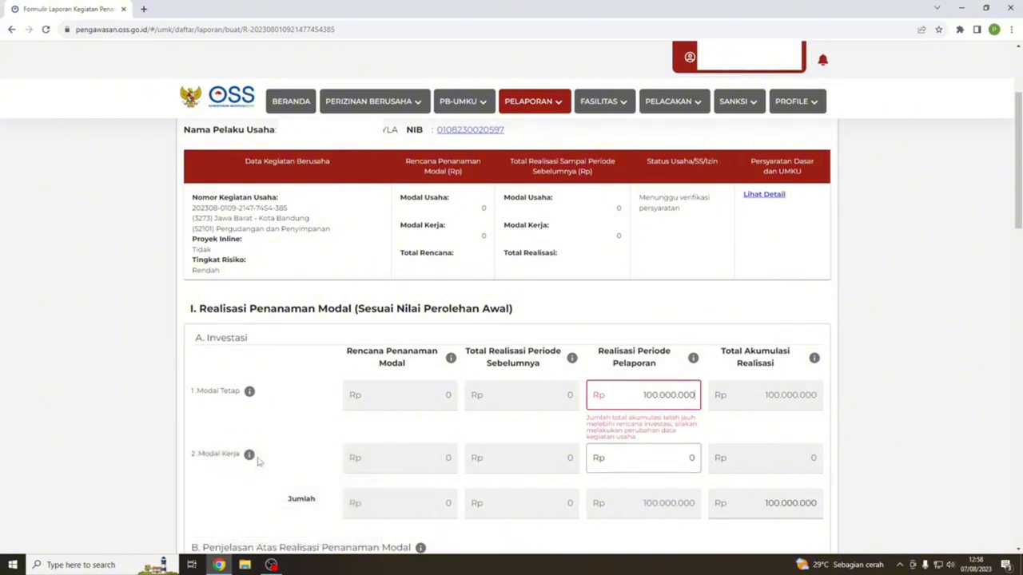
mouse_move(249, 456)
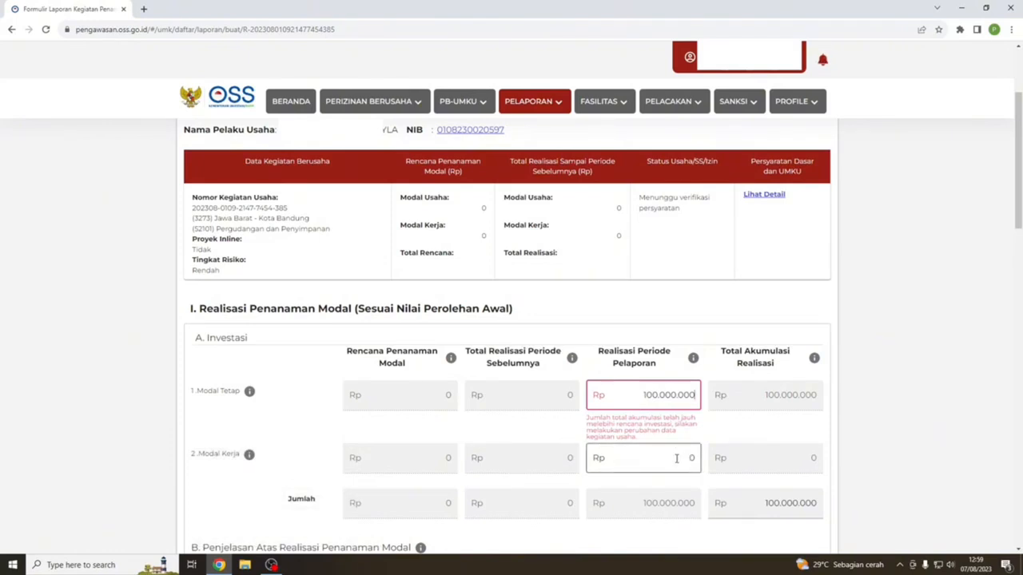
scroll(676, 458, "down", 1)
scroll(674, 457, "down", 2)
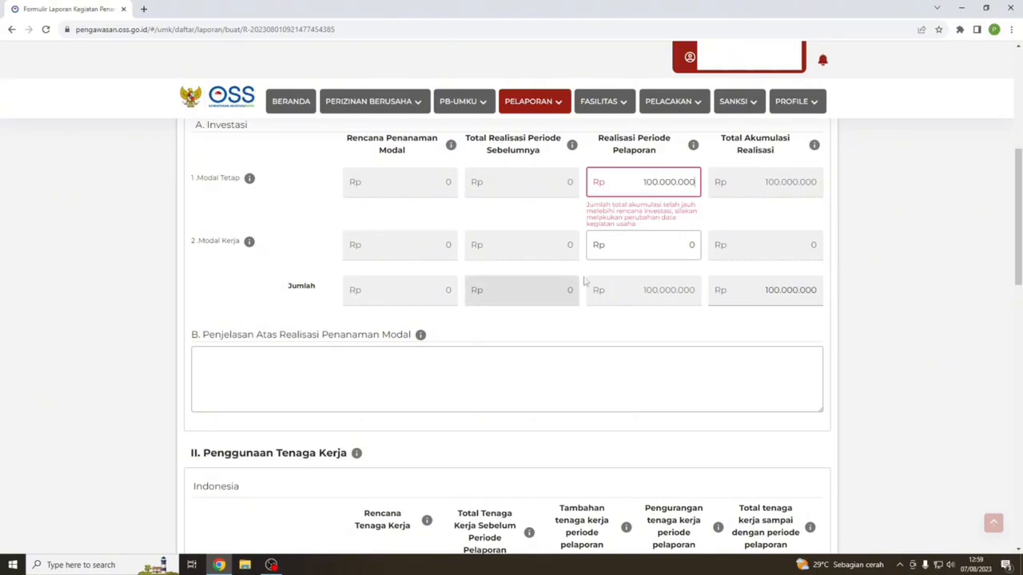
- Write 'perbaikan gedung dan pembelian mobil' in the B. Penjelasan explanation box
left_click(243, 377)
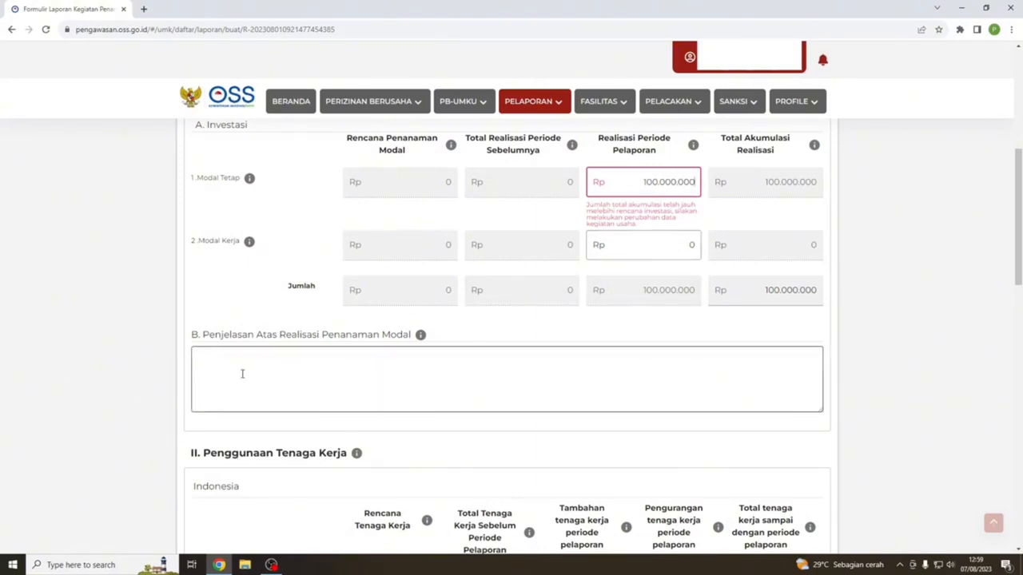
left_click(241, 374)
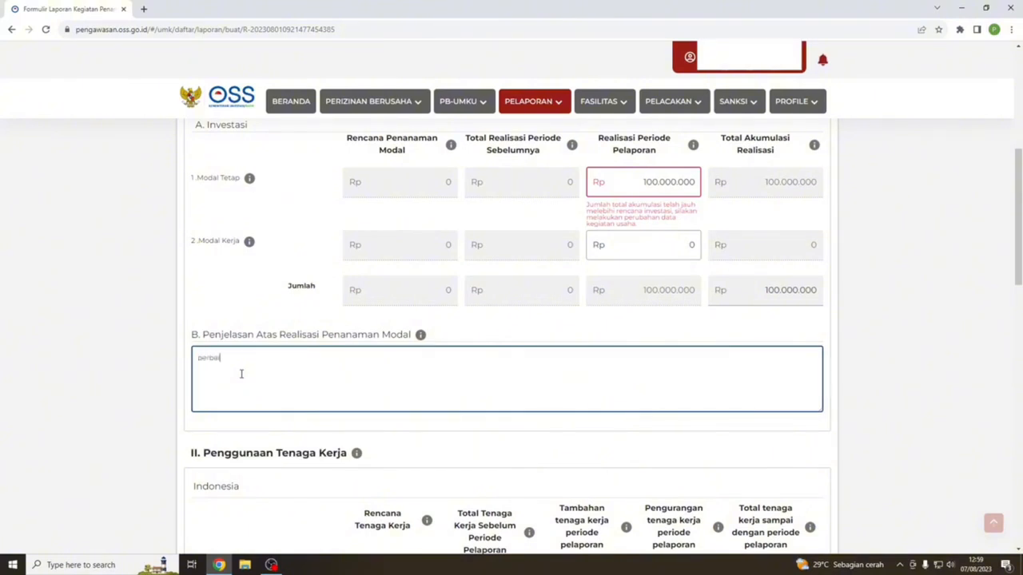
type("kan gedung dan pembelian mobil")
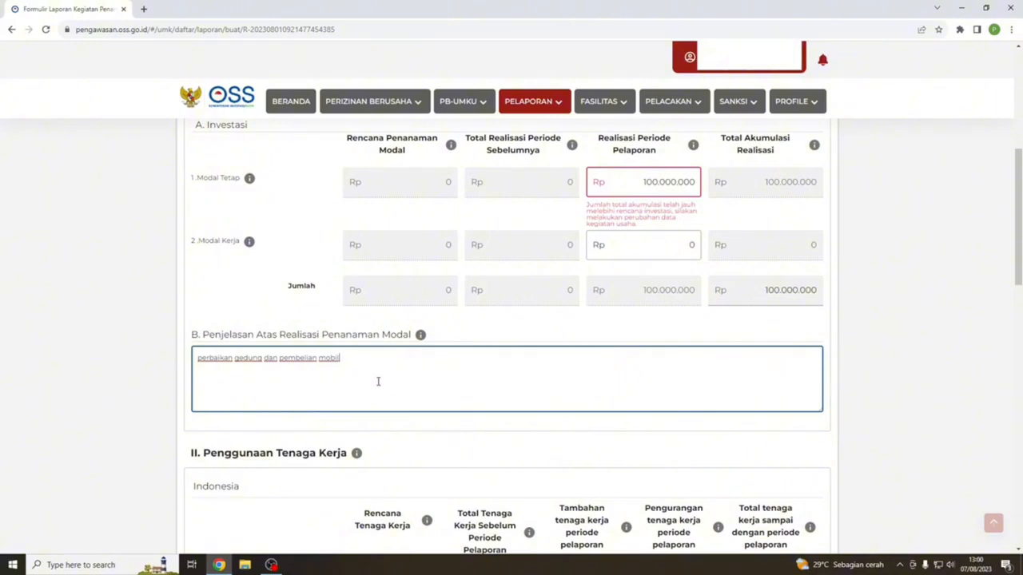
- Enter workforce additions of 6 men and 3 women, and reductions of 4 men and 1 woman
scroll(378, 381, "down", 3)
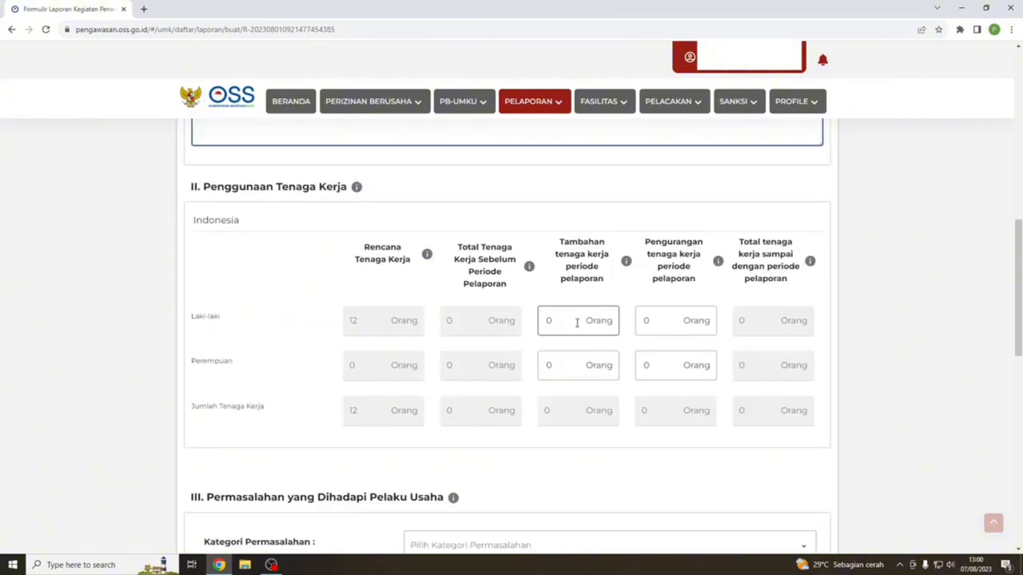
left_click_drag(573, 323, 520, 321)
type("6")
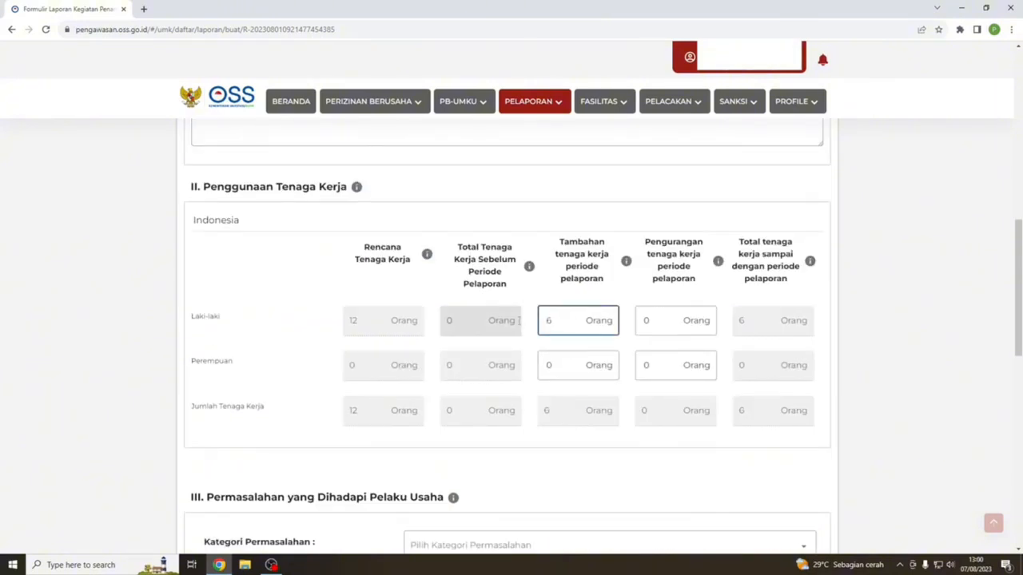
left_click(546, 365)
type("3")
left_click_drag(660, 320, 625, 326)
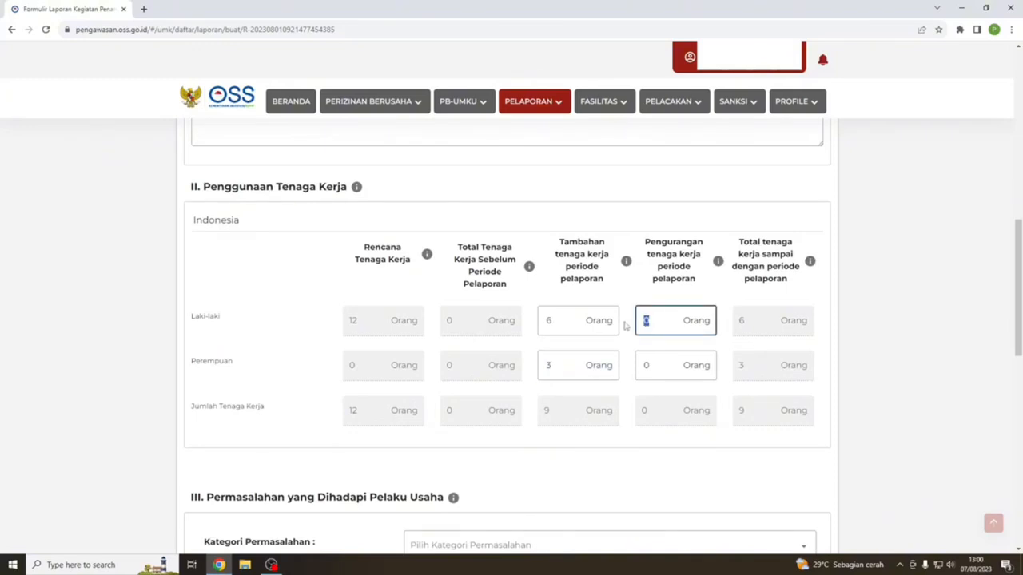
type("4")
left_click(647, 365)
left_click_drag(647, 366, 628, 367)
type("1")
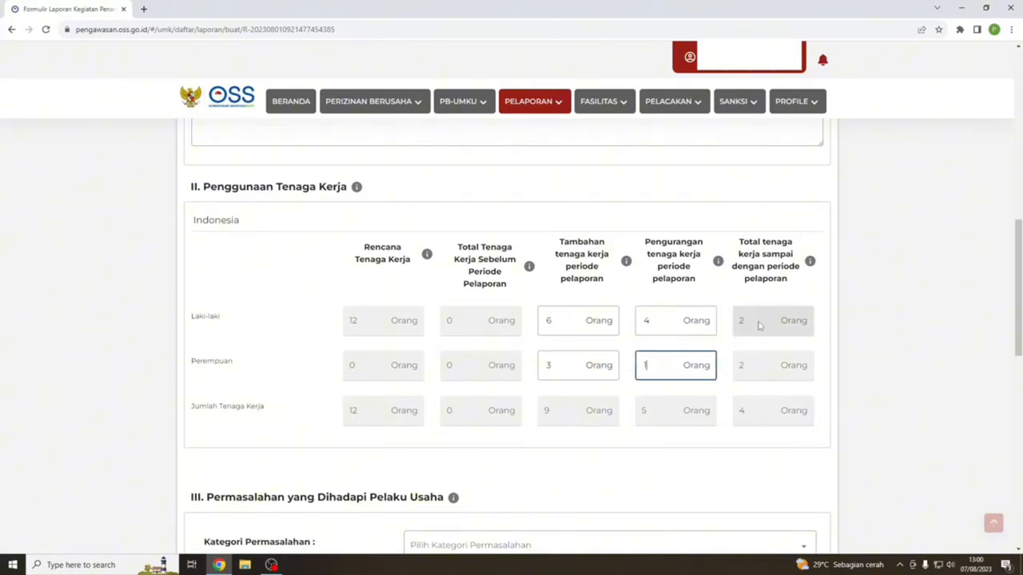
scroll(742, 433, "down", 2)
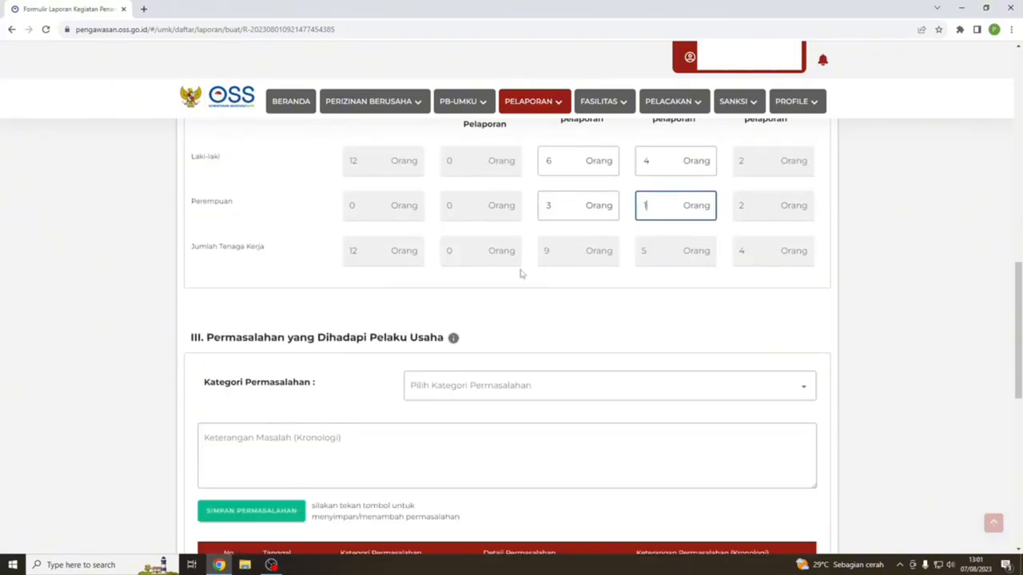
- Add a Tata Ruang / RTRW dan pertanahan problem with chronology 'uji coba' to the table
left_click(532, 393)
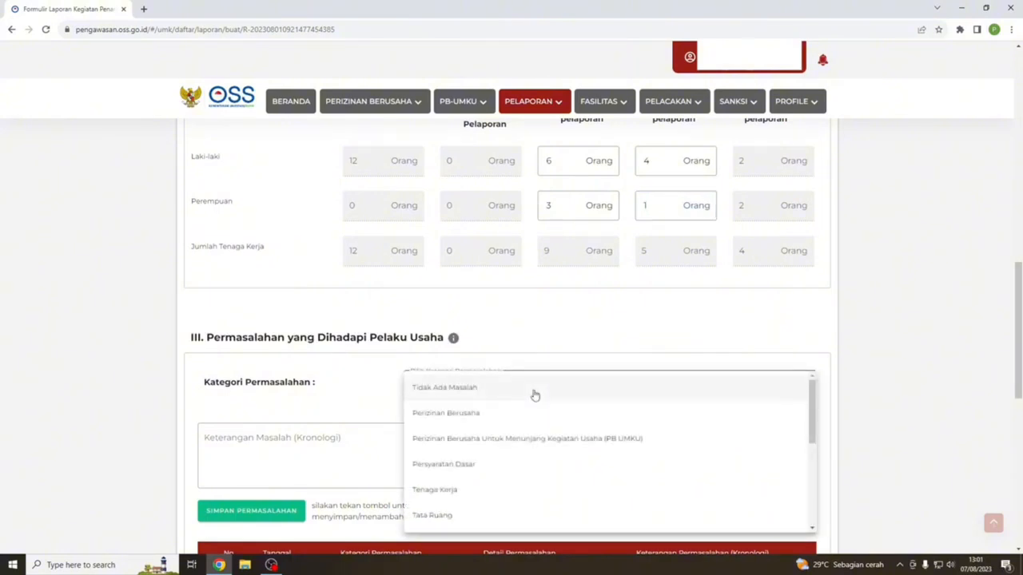
left_click(534, 390)
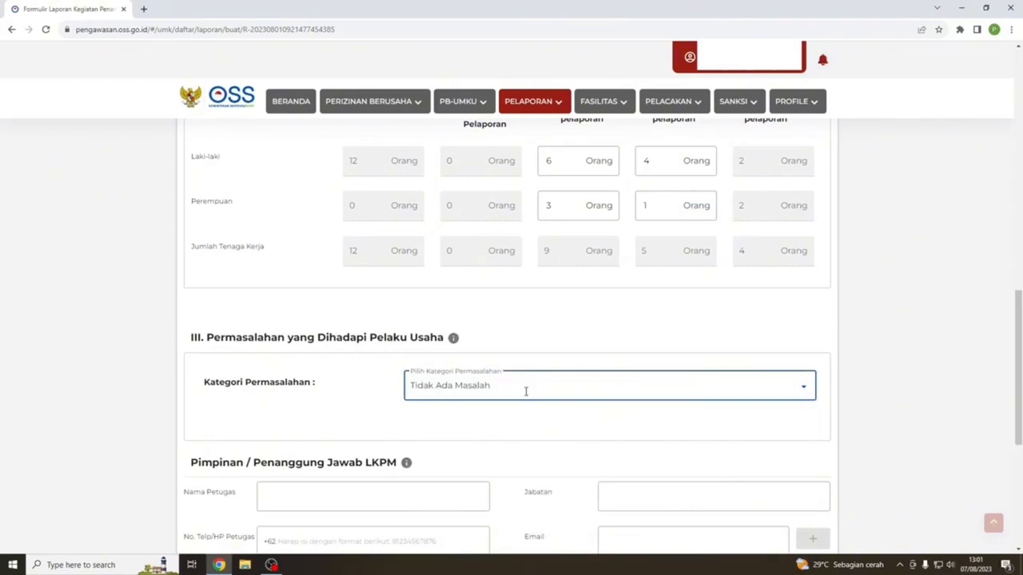
left_click(525, 391)
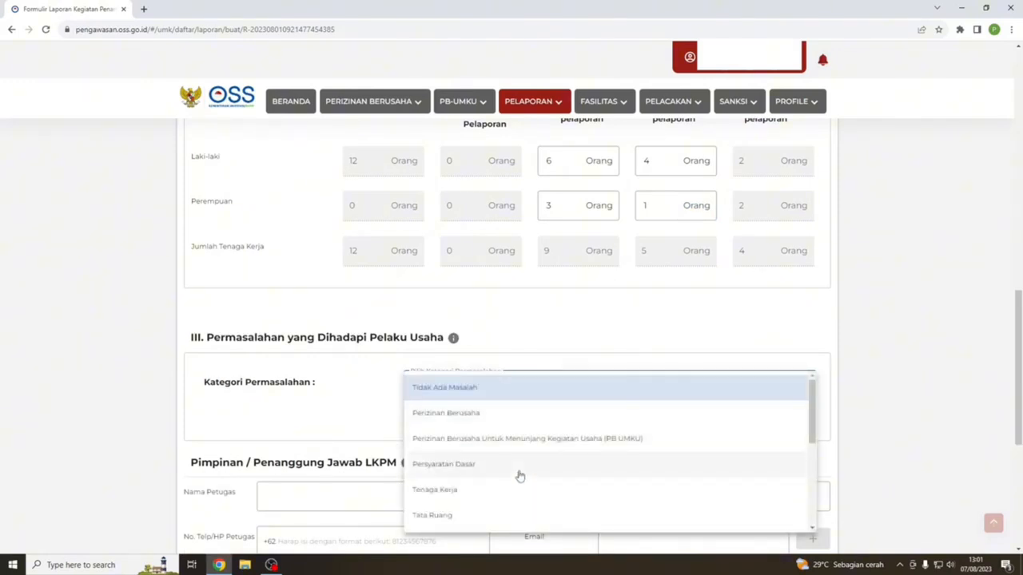
scroll(518, 477, "down", 2)
left_click(443, 411)
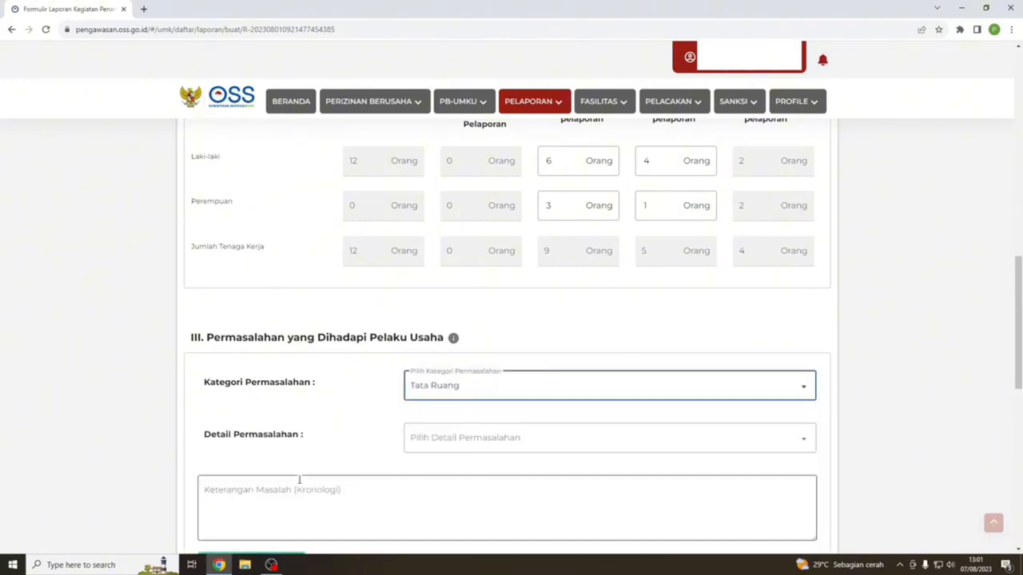
left_click(466, 439)
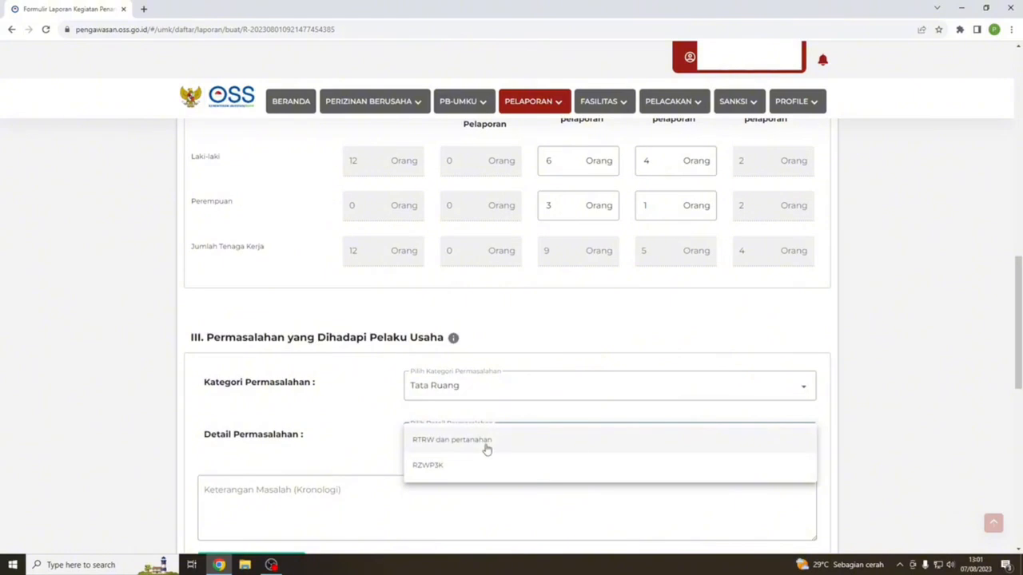
left_click(487, 450)
left_click(328, 488)
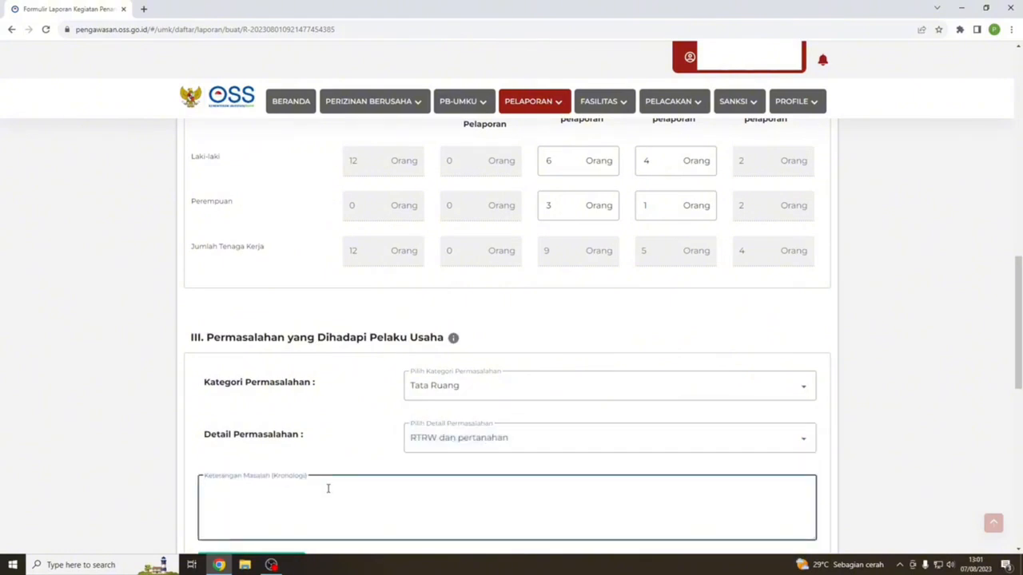
type("uji ")
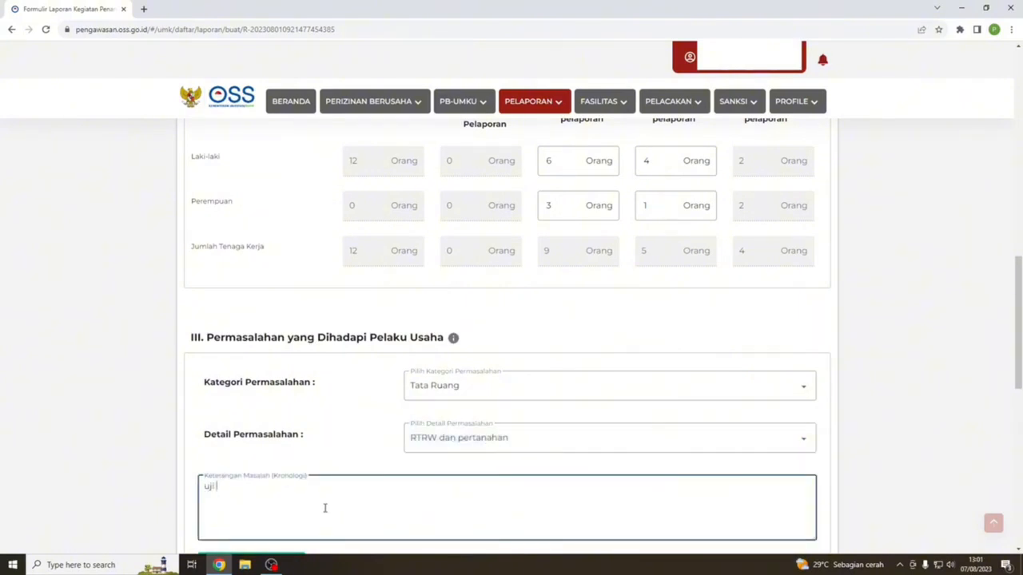
type("coba")
scroll(283, 523, "down", 2)
left_click(263, 457)
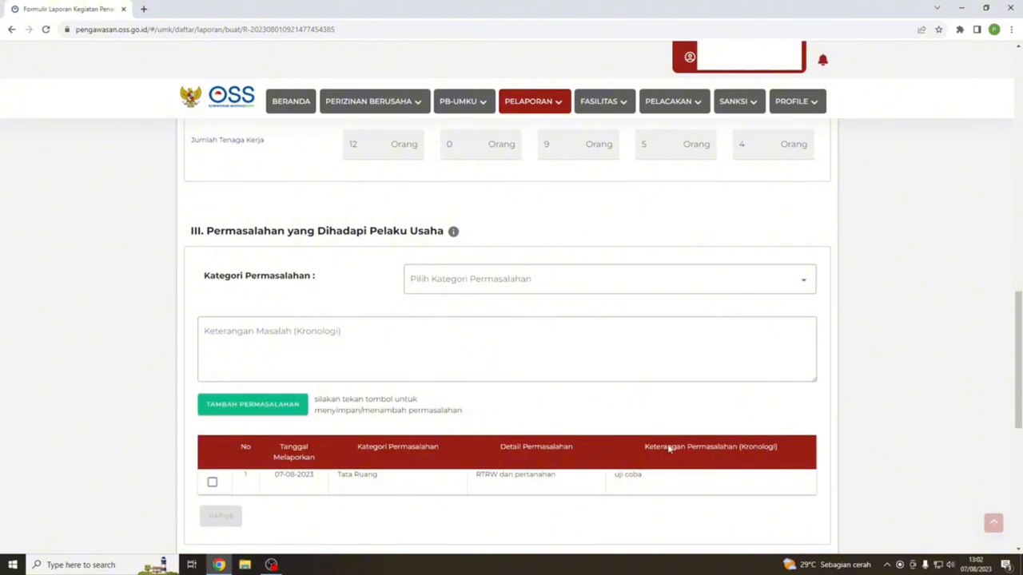
scroll(656, 484, "down", 3)
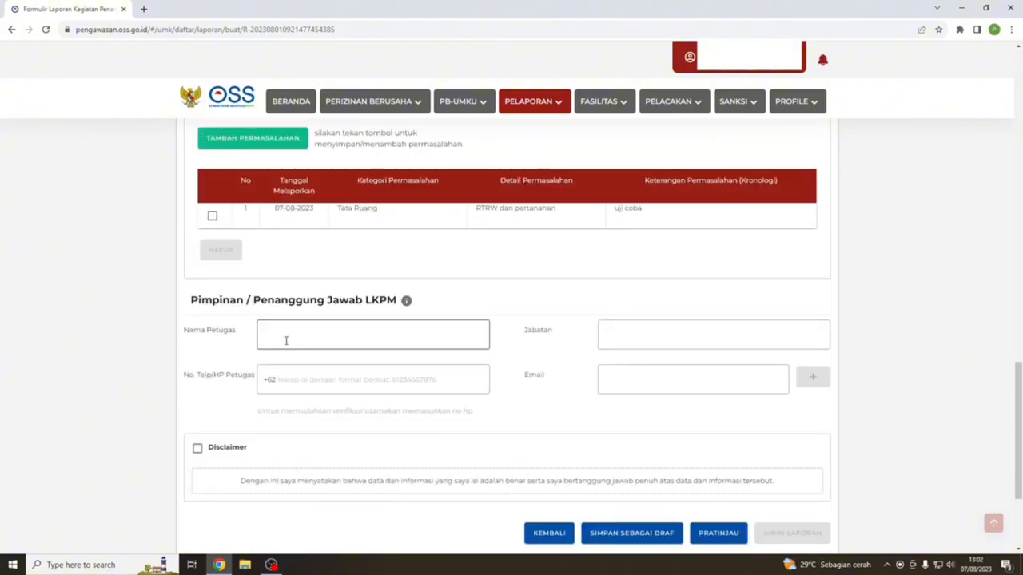
- Fill in the officer's name, phone number, and position 'uji coba'
left_click(284, 341)
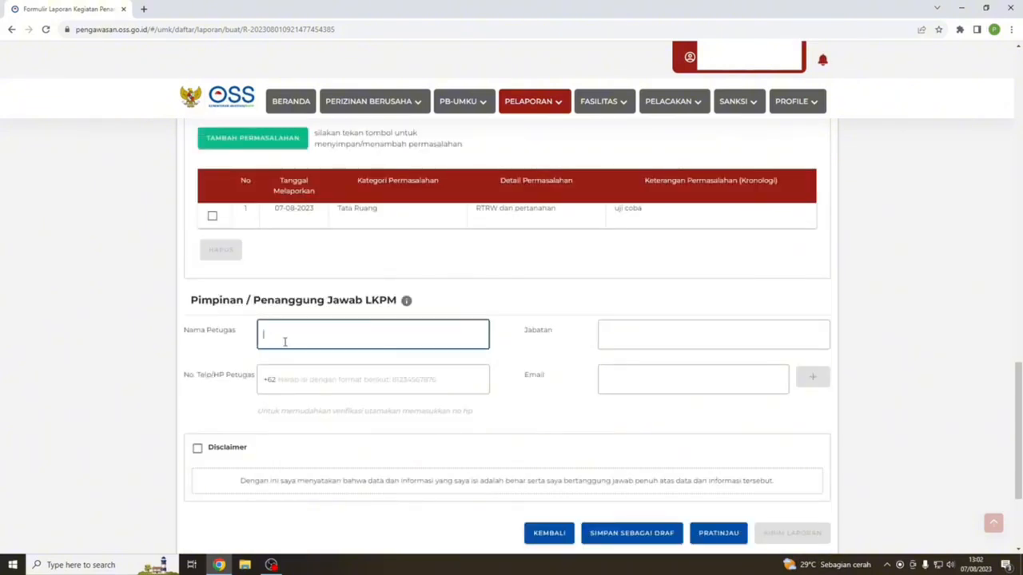
type("uji coba")
left_click(311, 380)
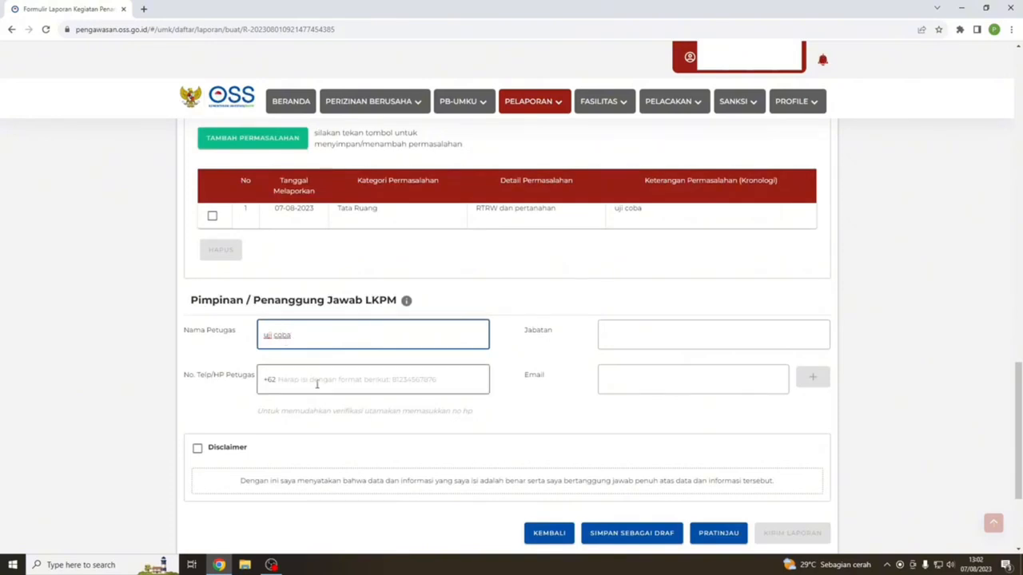
type("0000000000")
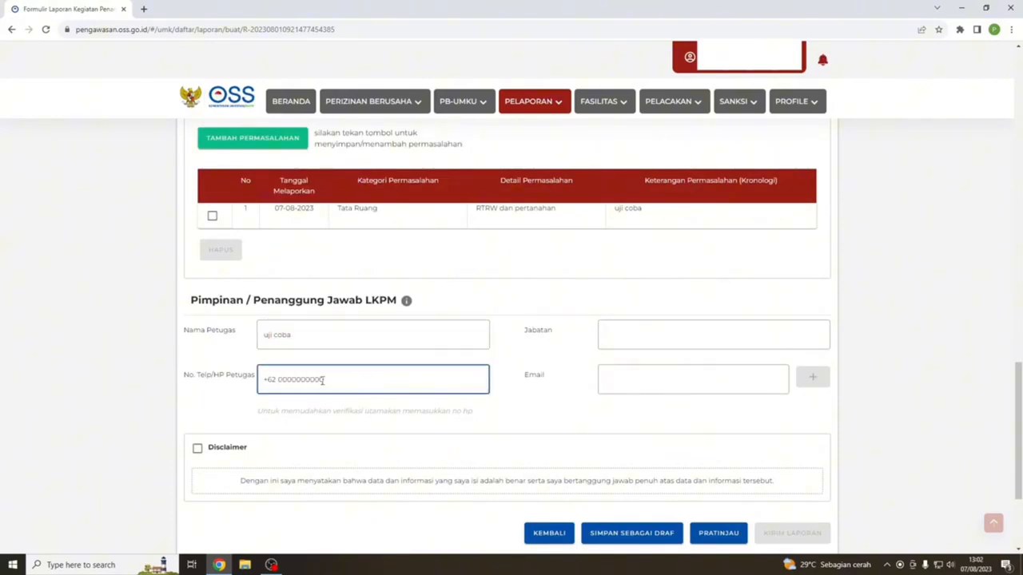
left_click(634, 334)
type("uji coba")
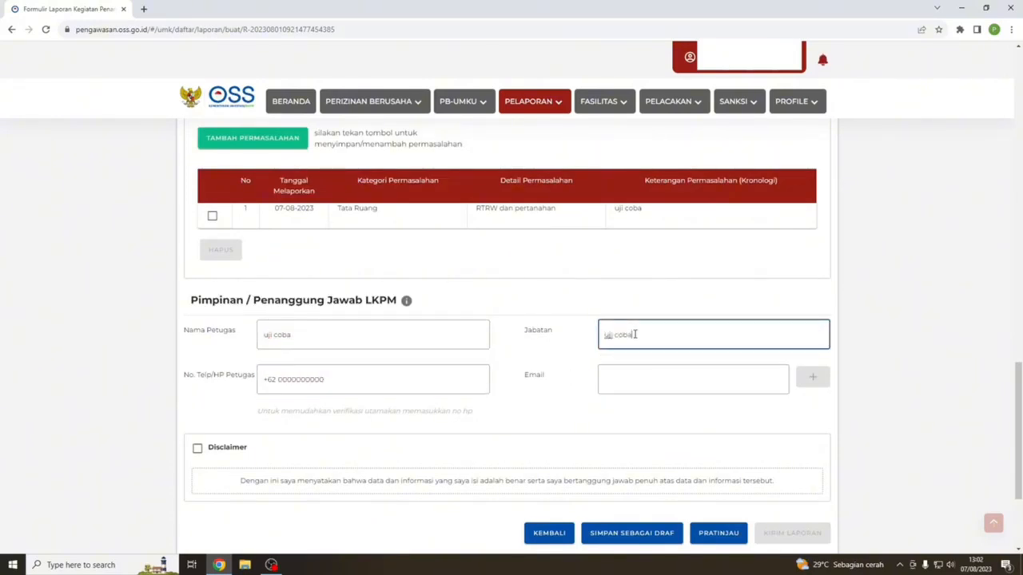
- Add the officer's two contact e-mail addresses to the list
left_click(633, 378)
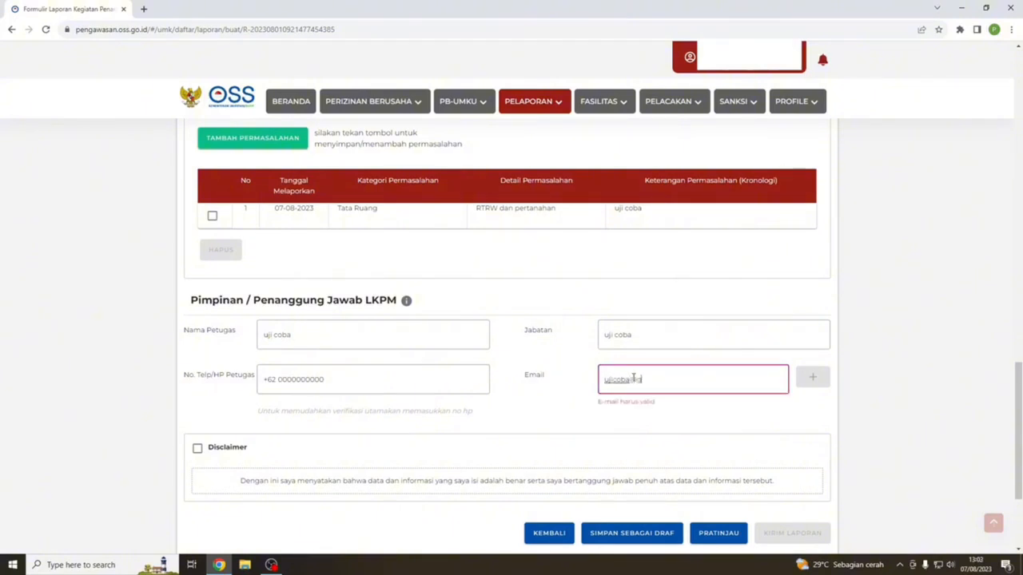
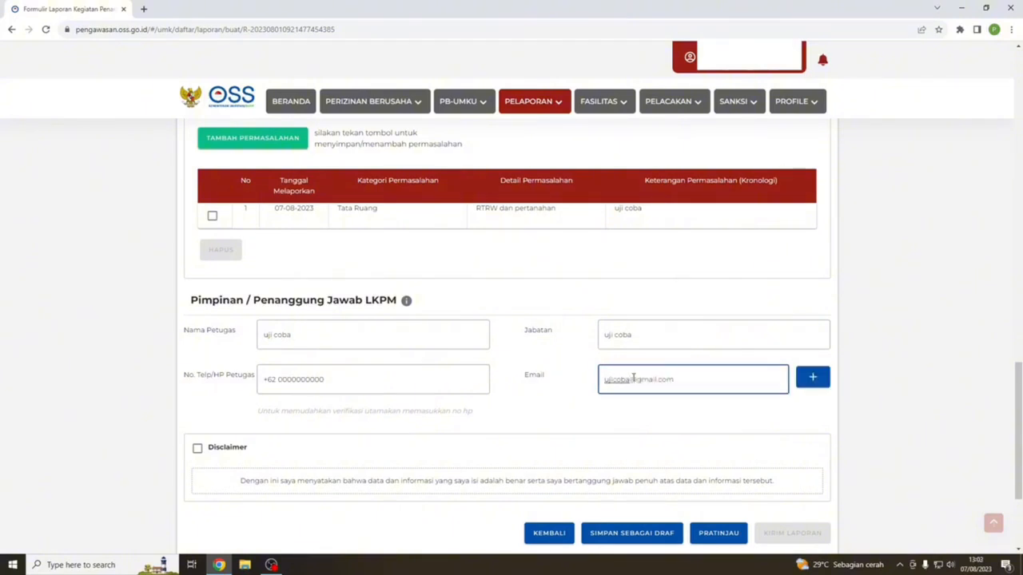
left_click(814, 382)
left_click(622, 381)
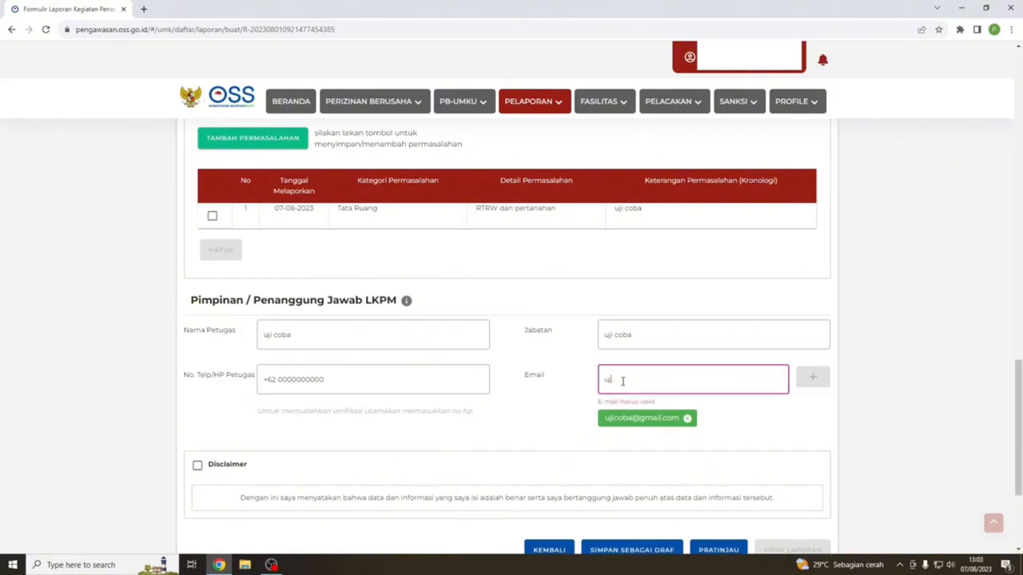
left_click(814, 379)
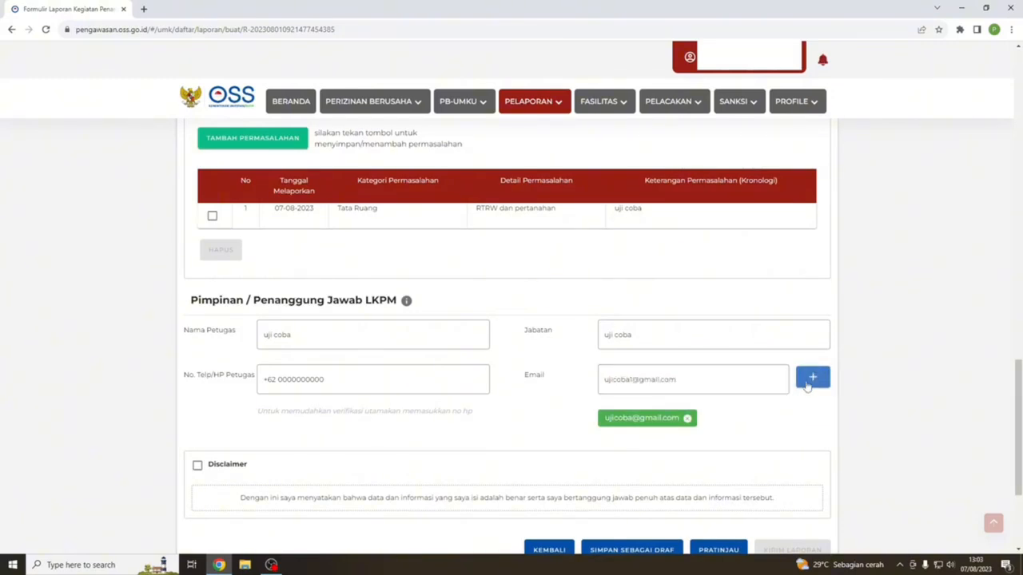
scroll(397, 461, "down", 2)
left_click(197, 382)
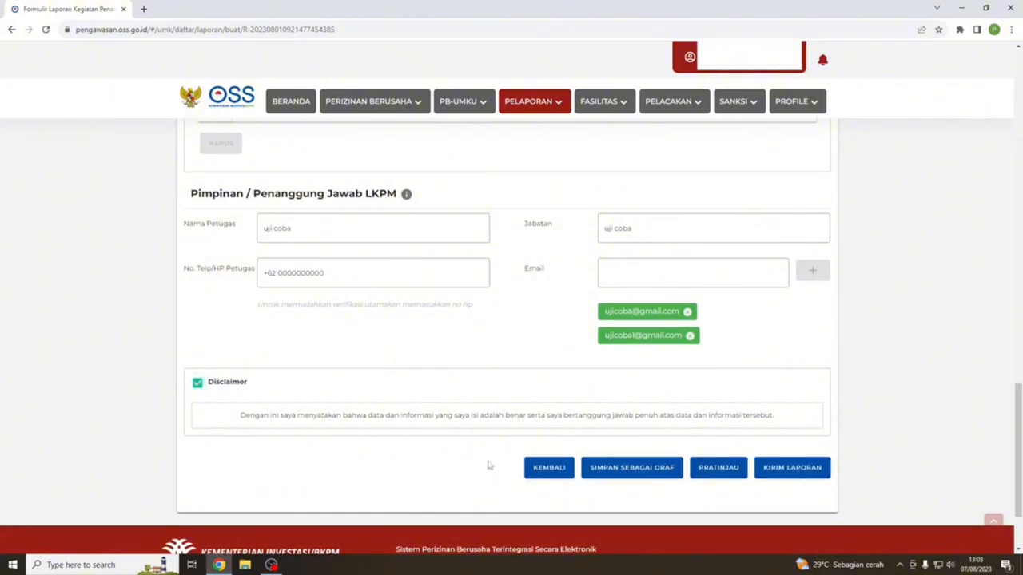
left_click(720, 478)
left_click(715, 470)
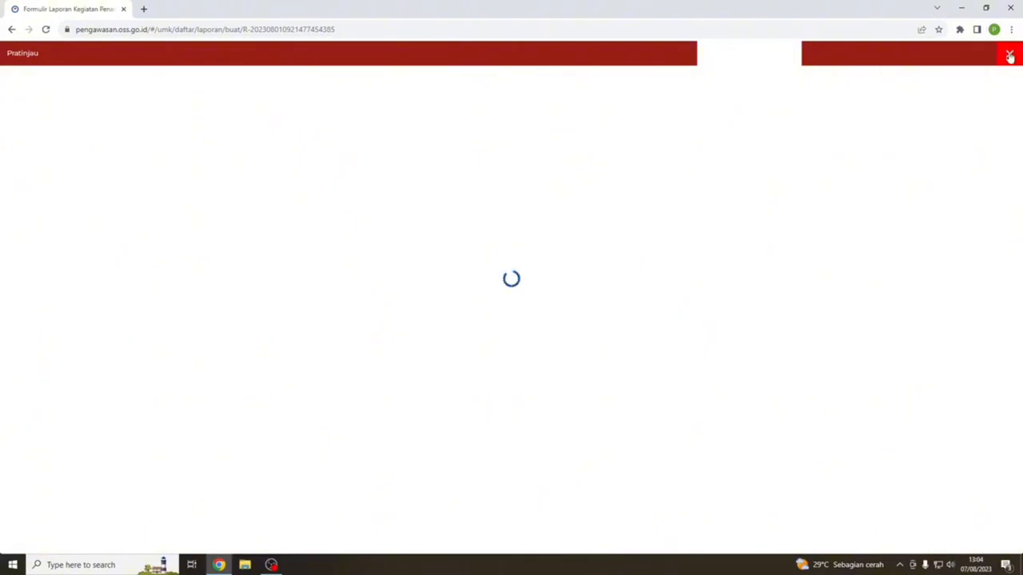
left_click(1009, 55)
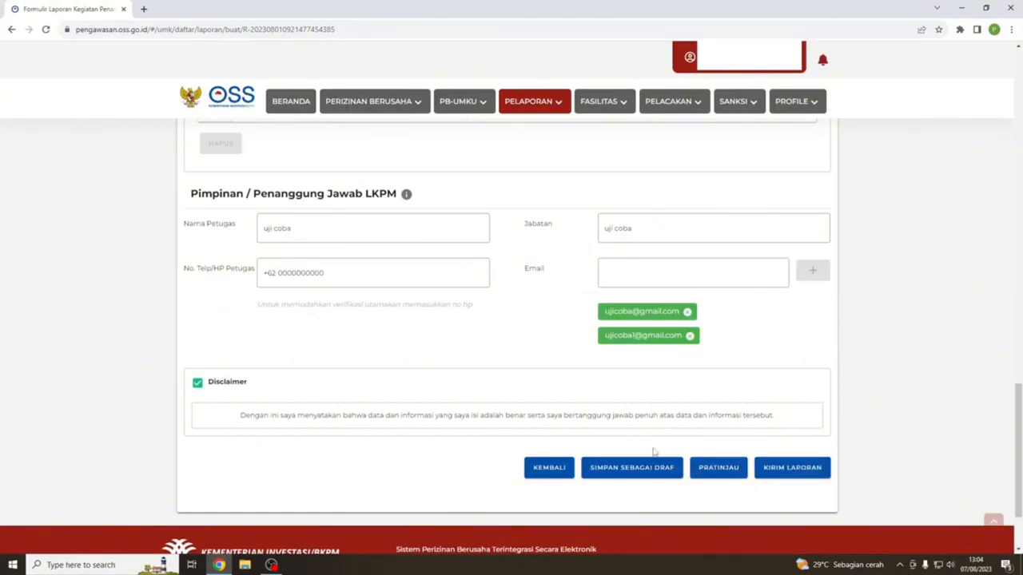
- Save the report as a draft and return to the LKPM report list
left_click(637, 470)
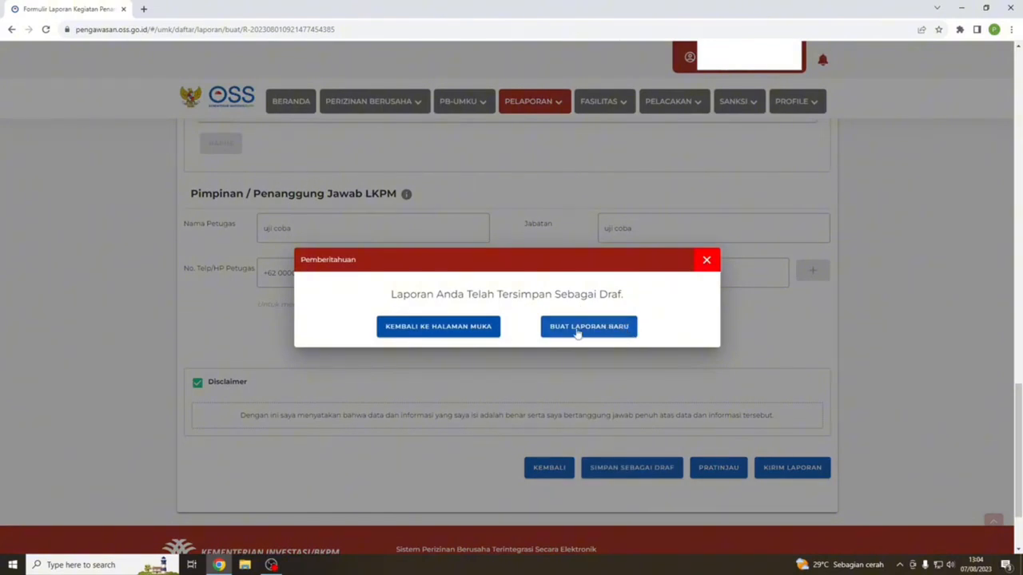
left_click(432, 331)
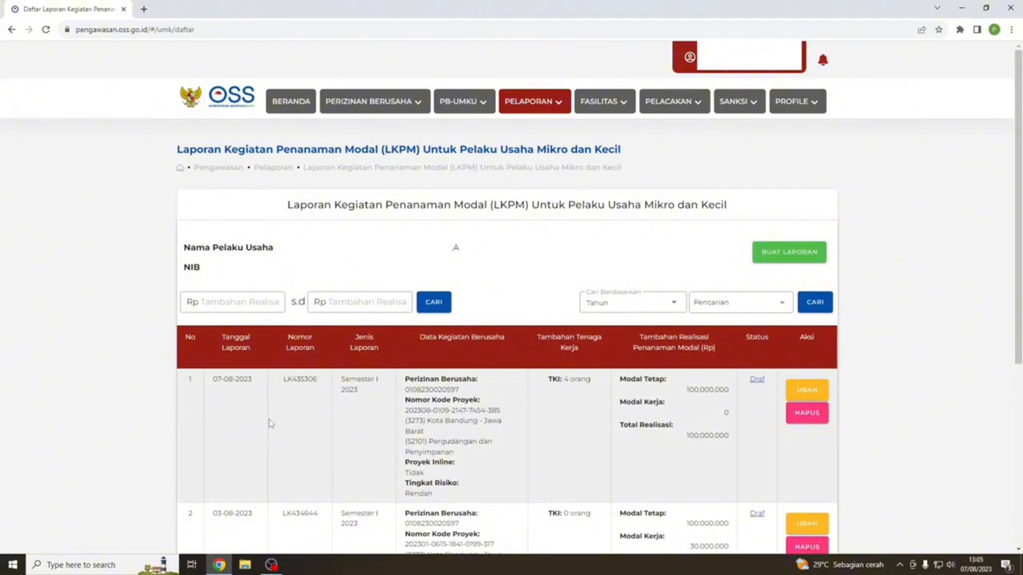
- Open the 07-08-2023 draft report in row 1 for editing and confirm
left_click_drag(213, 379, 781, 433)
left_click(807, 455)
left_click(808, 392)
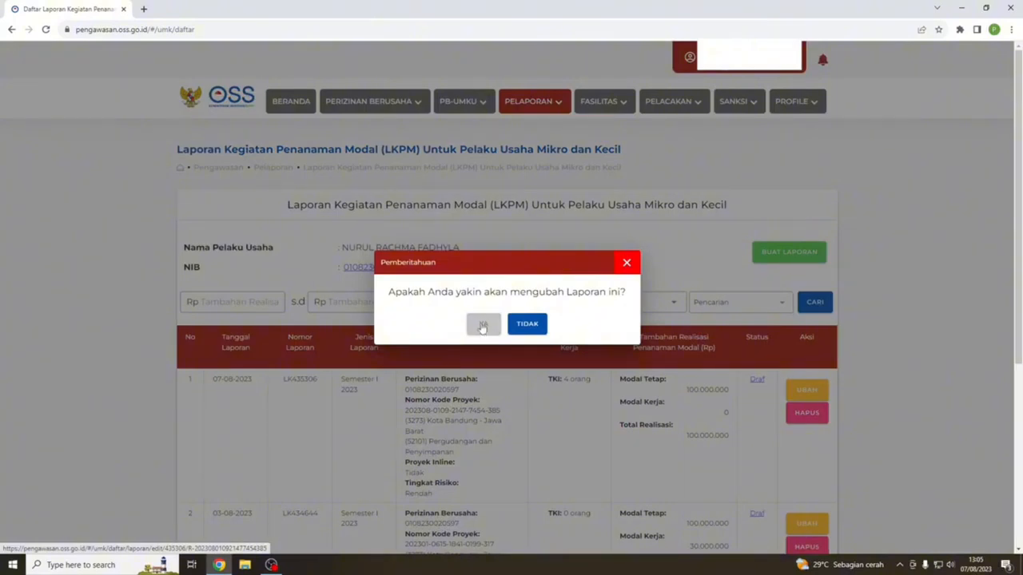
left_click(483, 326)
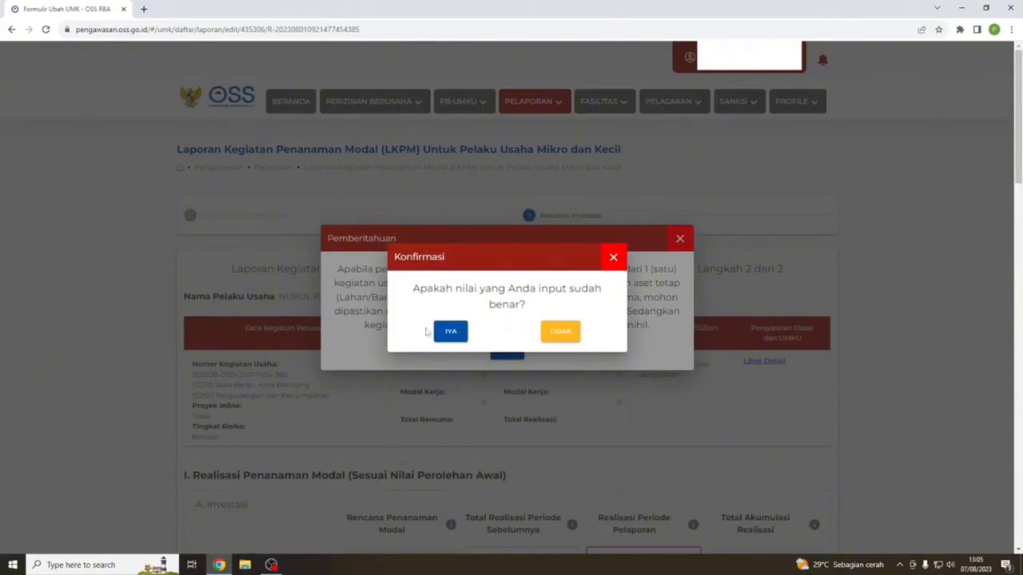
left_click(449, 331)
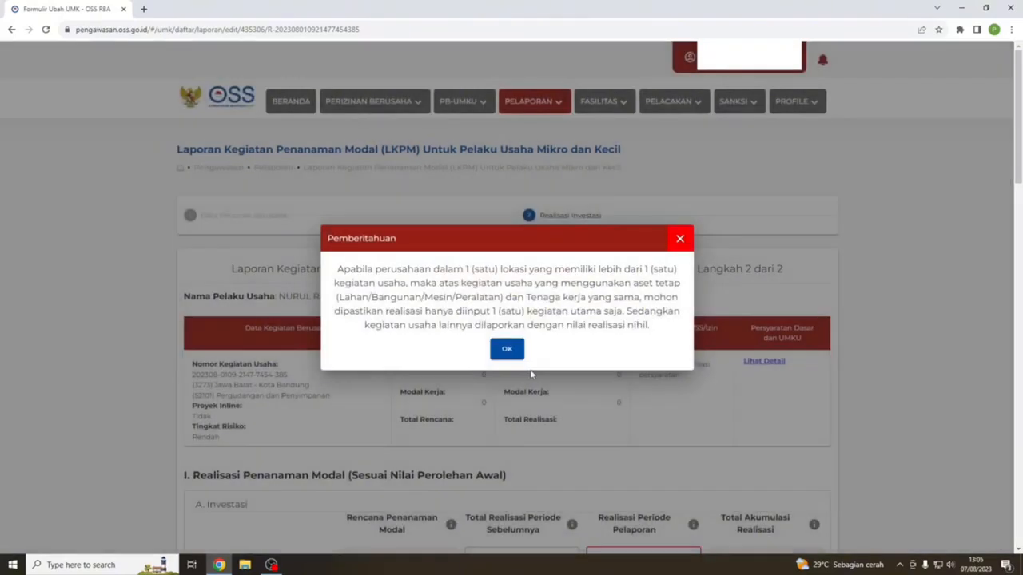
left_click(508, 352)
scroll(534, 367, "down", 5)
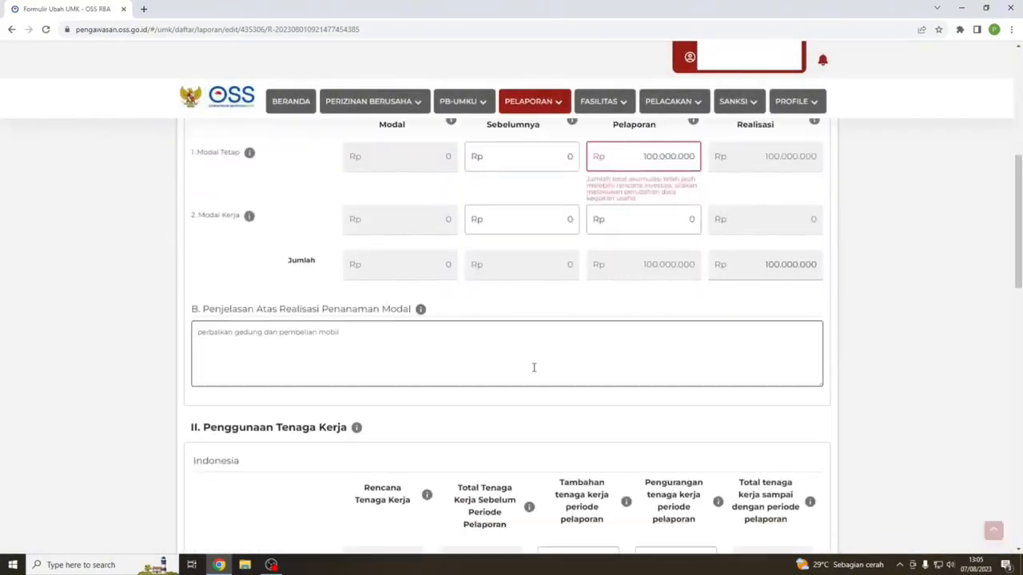
scroll(534, 368, "down", 15)
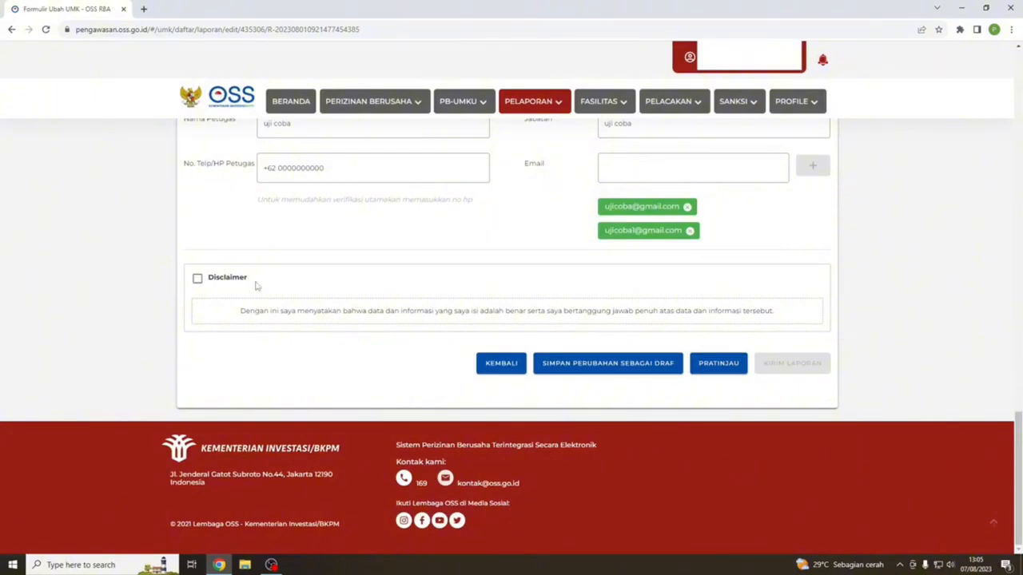
left_click(198, 279)
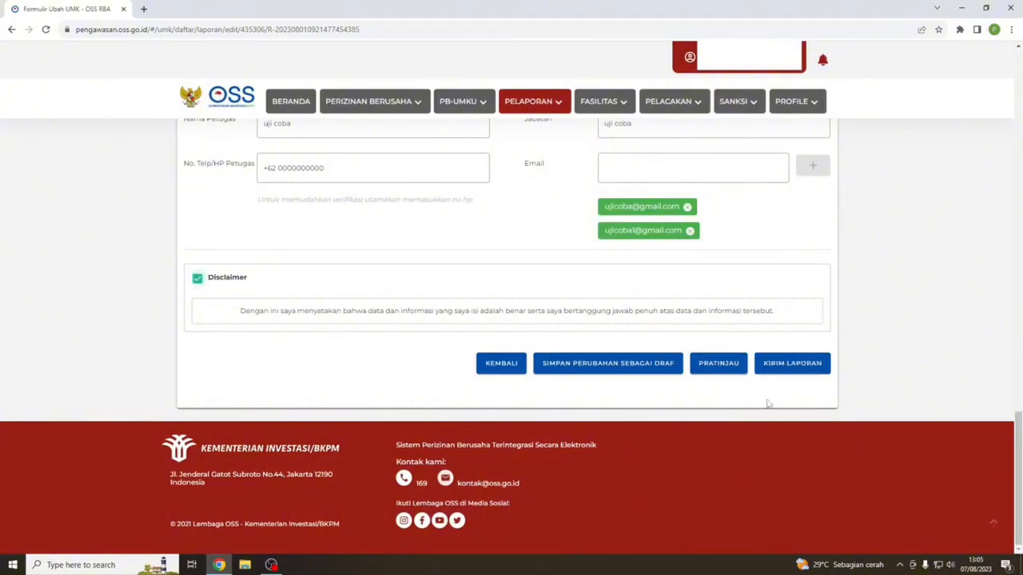
left_click(793, 365)
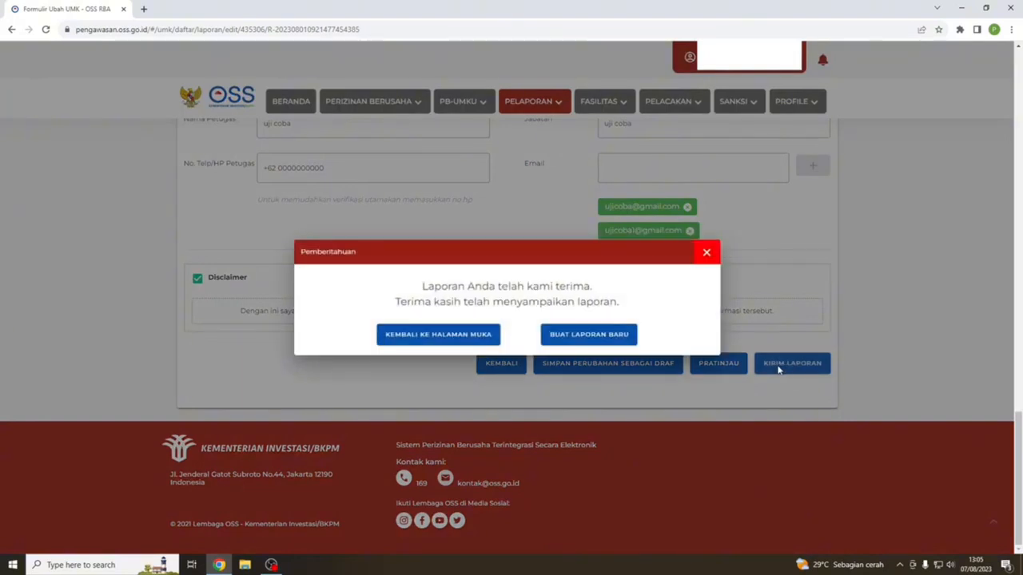
left_click(478, 342)
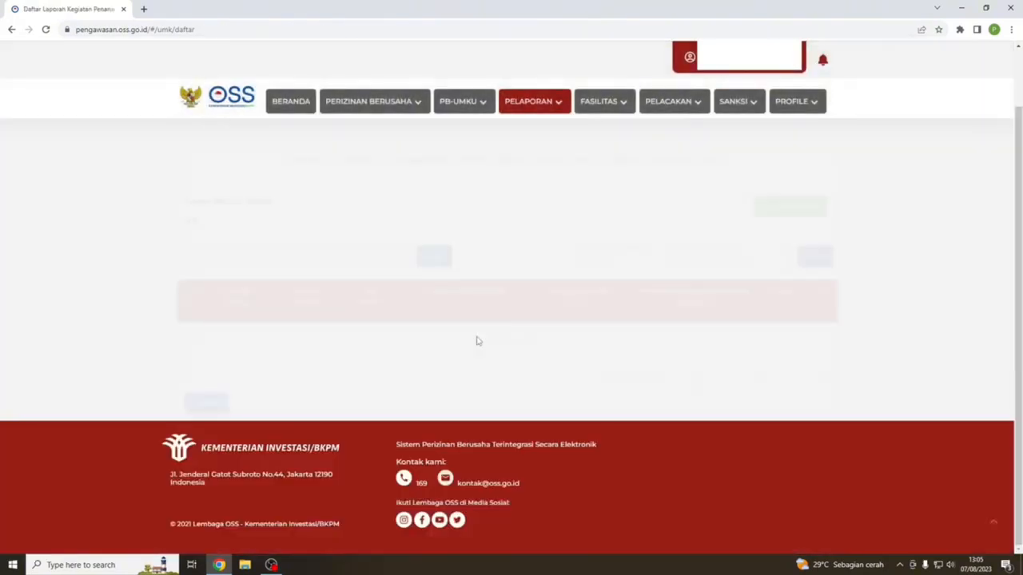
scroll(726, 401, "down", 1)
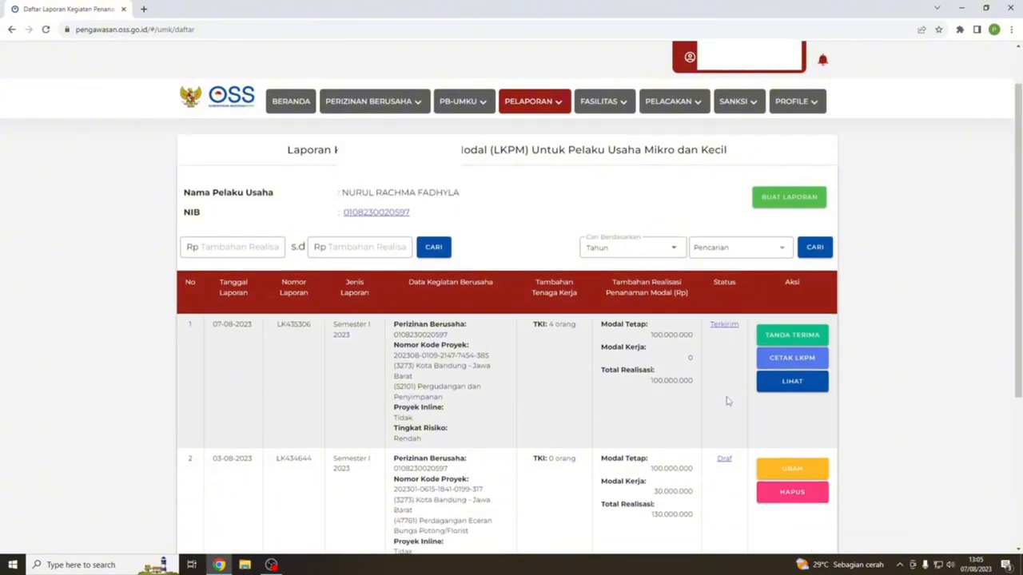